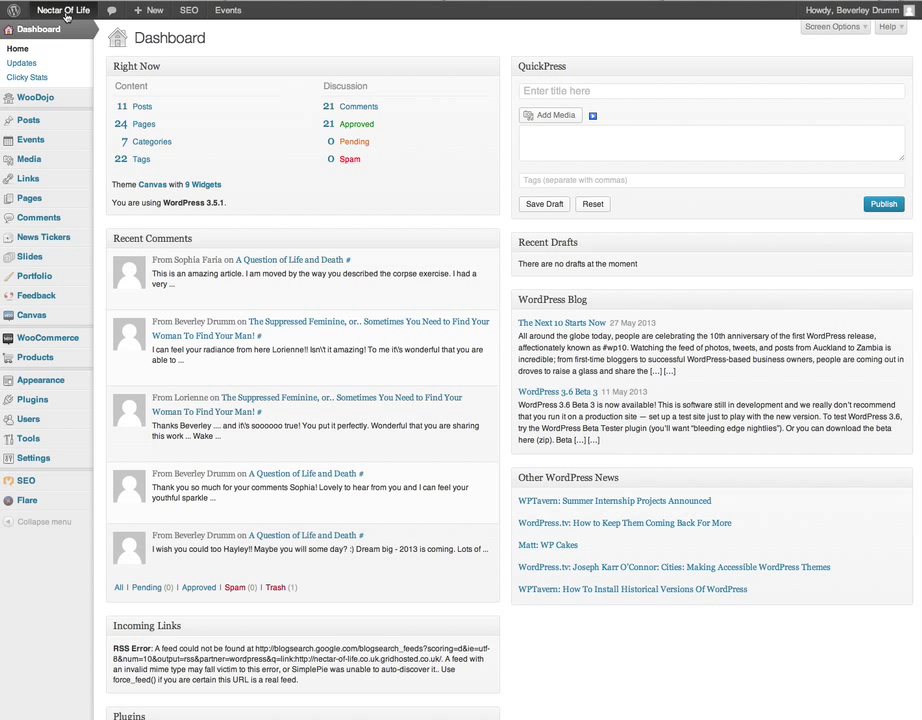
View the live Nectar Of Life home page and its sidebar, returning to the admin dashboard.
left_click(65, 12)
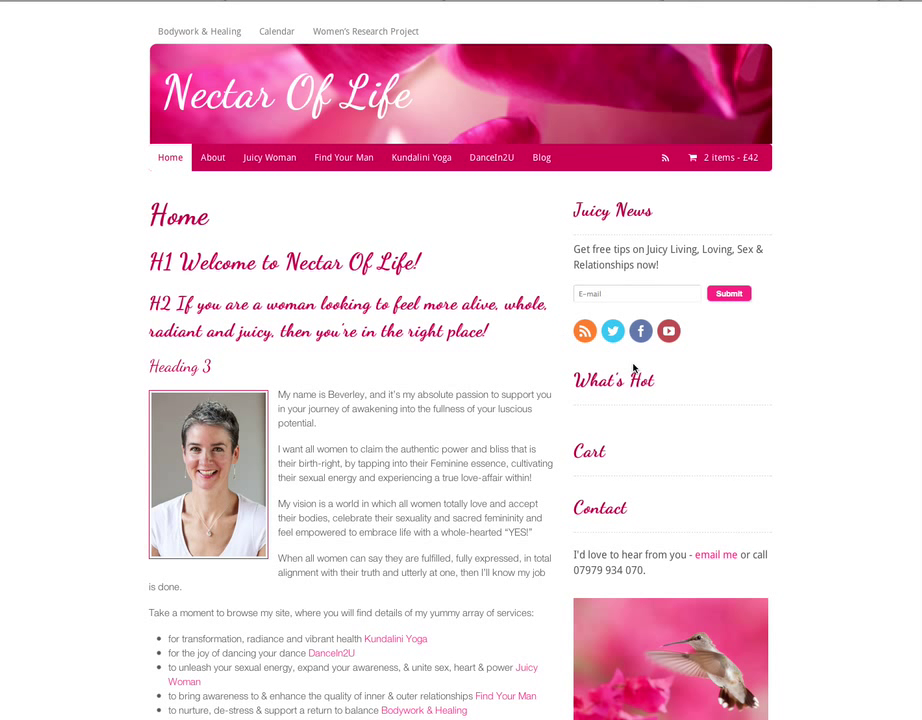
scroll(634, 370, "down", 2)
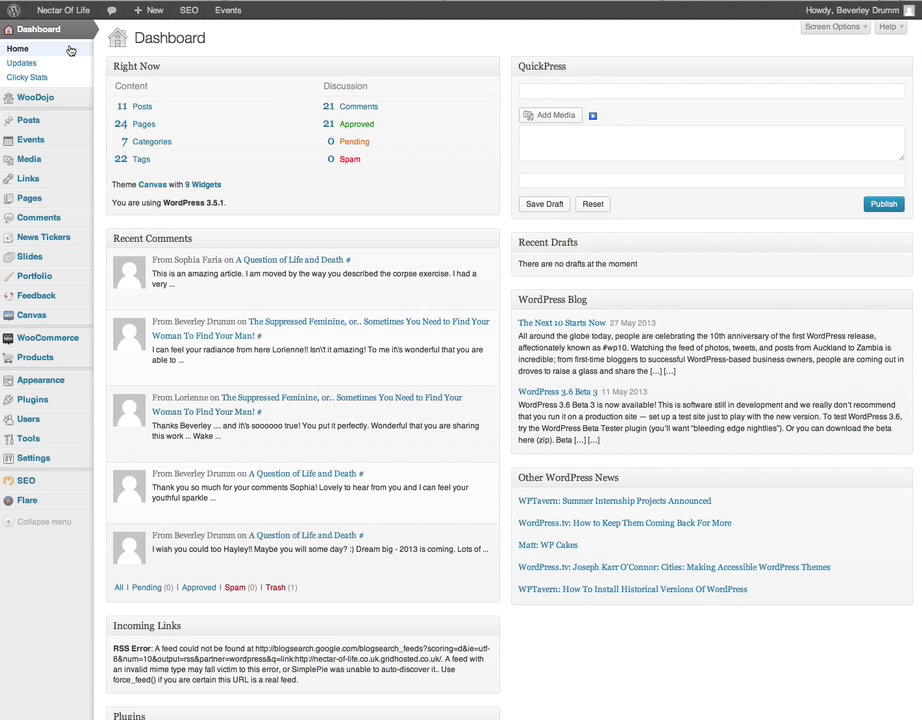
mouse_move(88, 347)
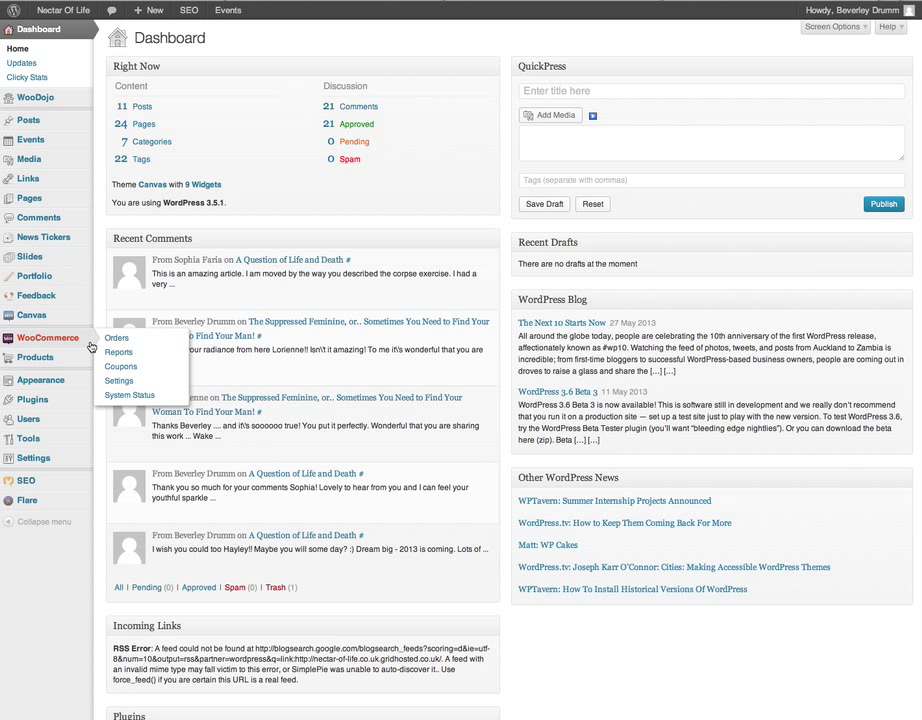
Create a new news ticker and title it "Test news ticket".
mouse_move(52, 240)
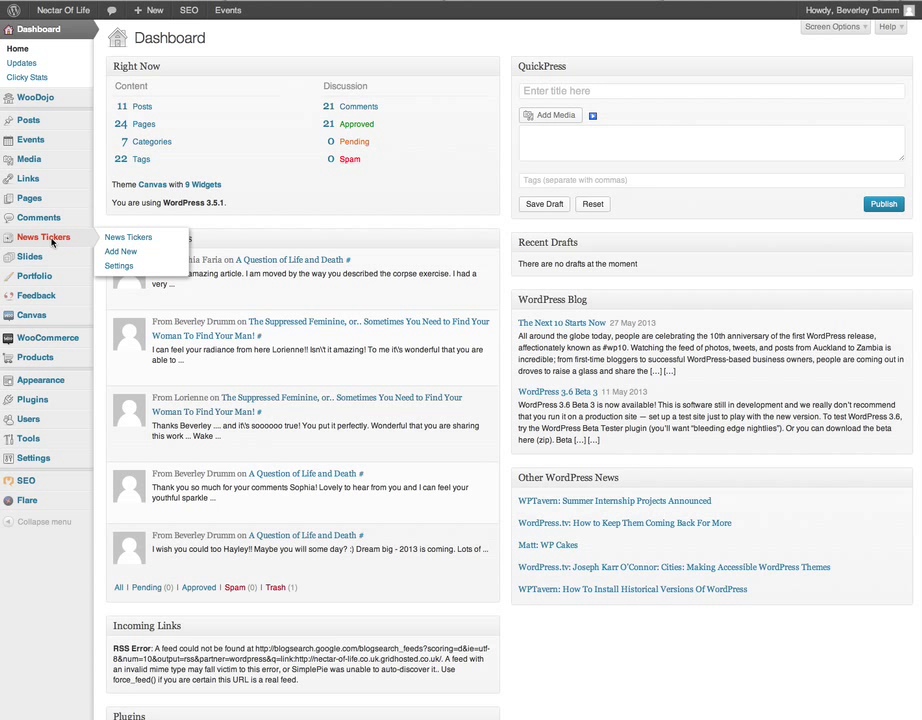
left_click(47, 240)
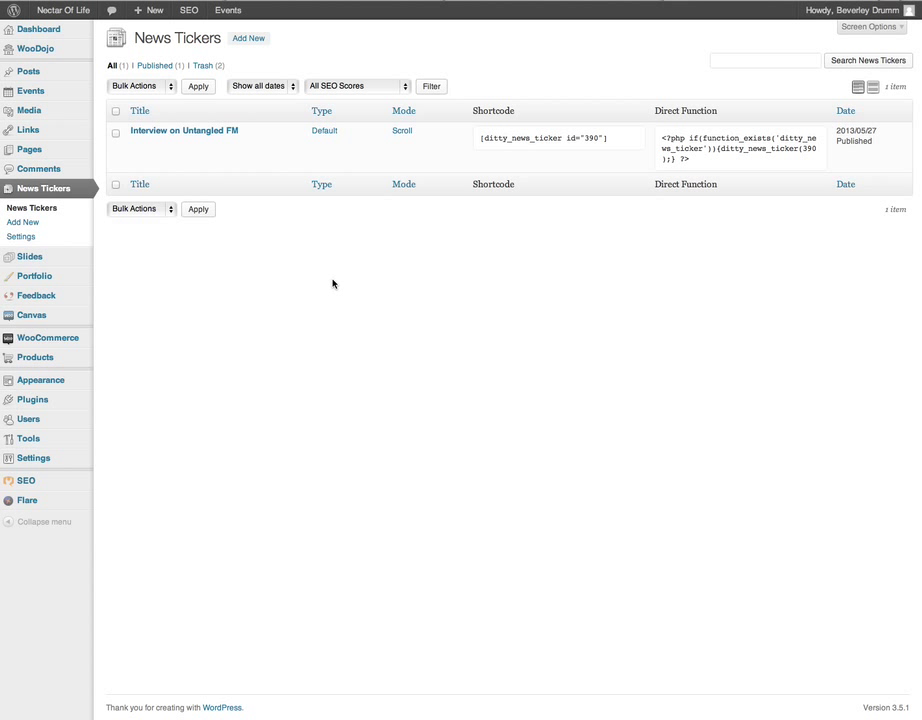
left_click(230, 42)
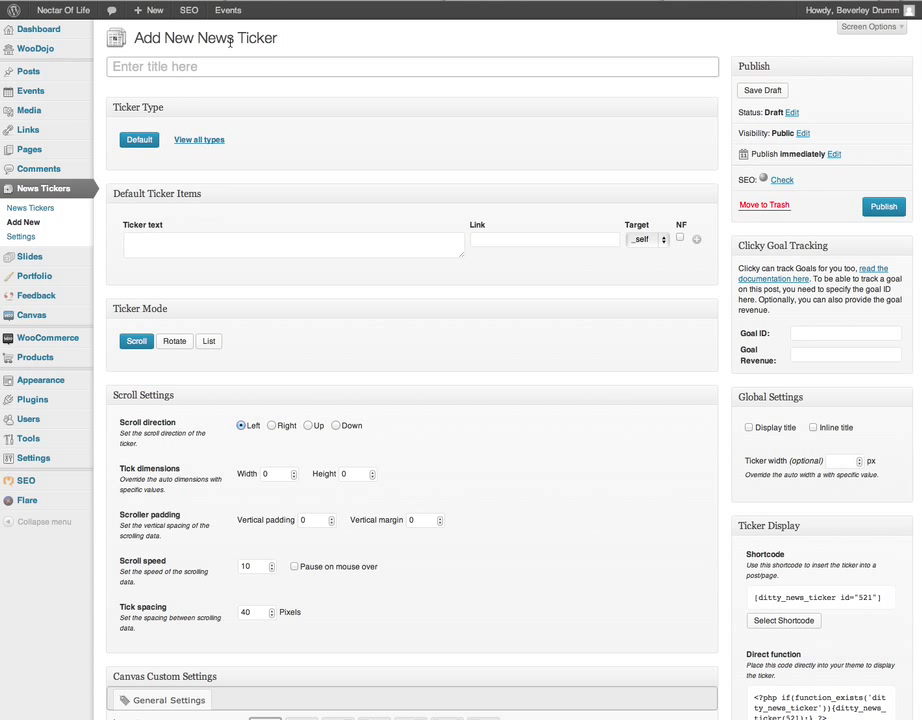
type("Test n")
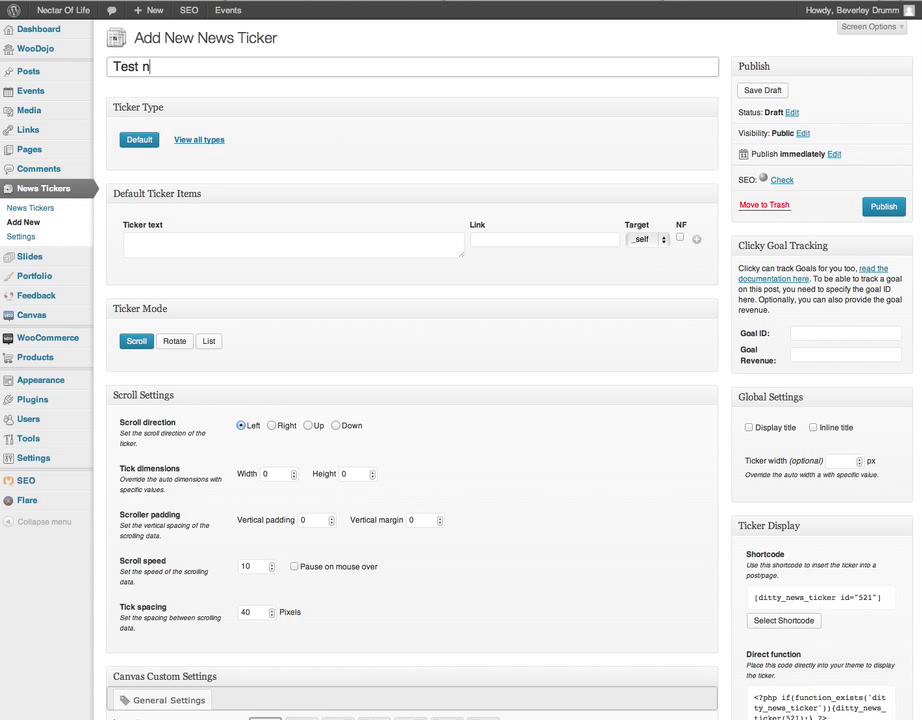
type("ew s ticket")
Enter "New news - check out this link. Click here." as the text of the default ticker item.
left_click(143, 250)
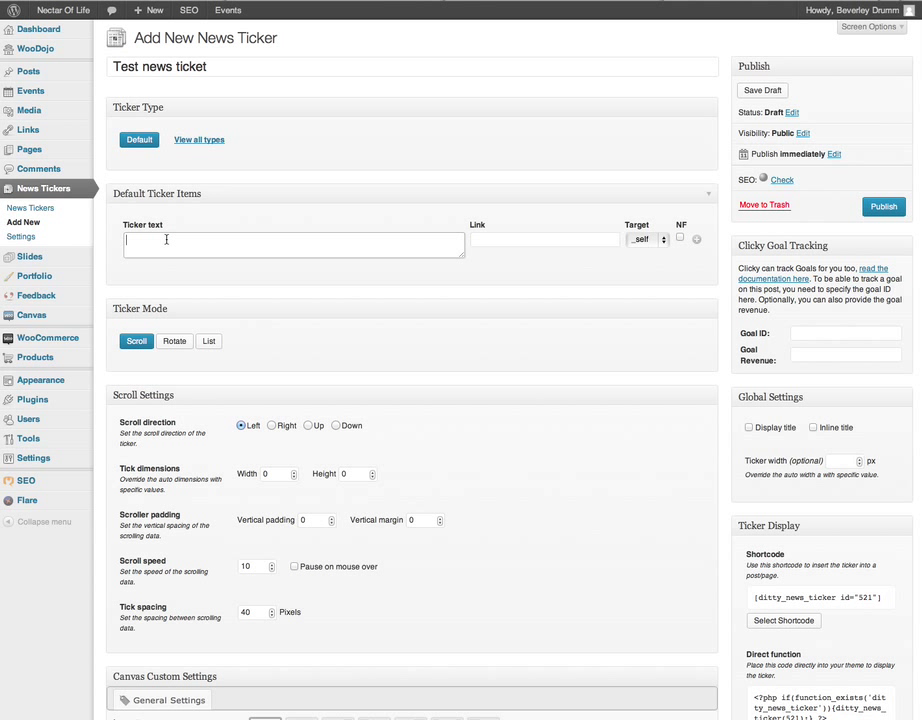
type("New news - checkou")
key("BackSpace")
key("BackSpace")
type("this")
key("BackSpace")
key("BackSpace")
key("BackSpace")
key("BackSpace")
type("out this clin")
key("BackSpace")
key("BackSpace")
key("BackSpace")
key("BackSpace")
type("link")
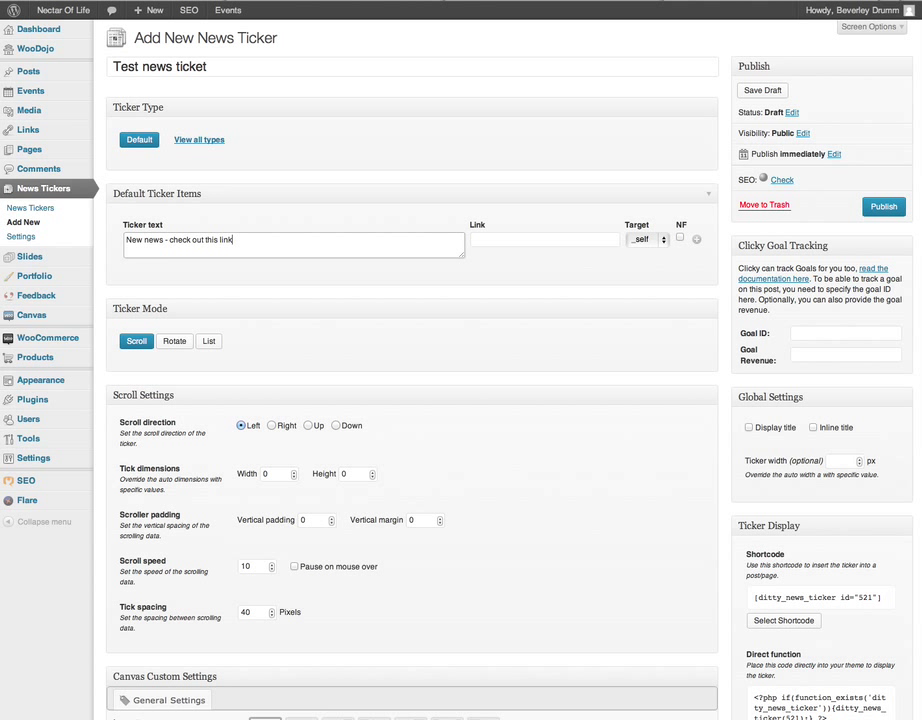
type(".  Click her")
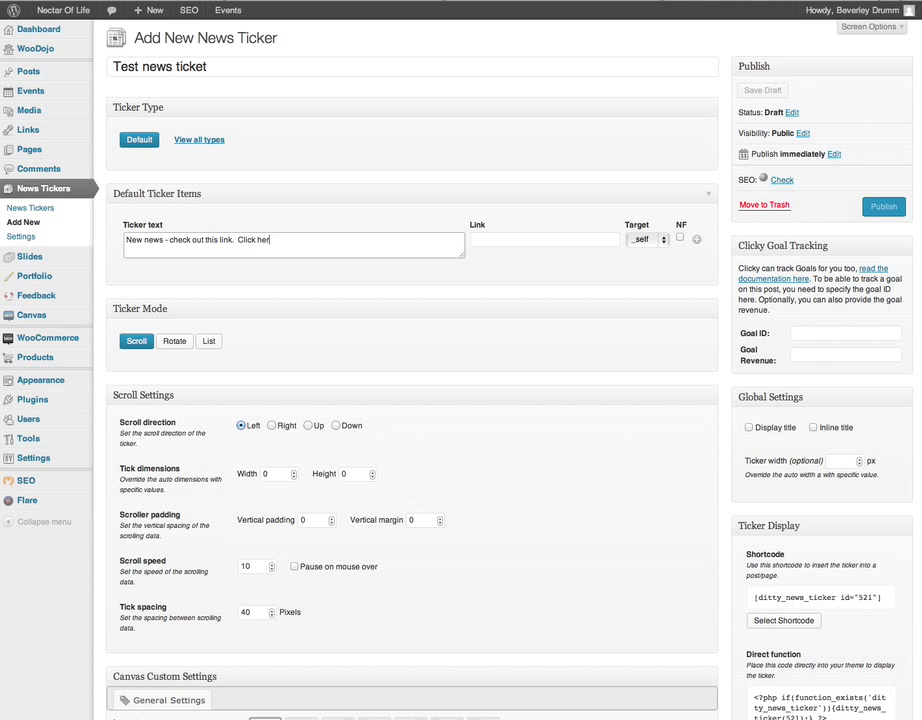
type("e.")
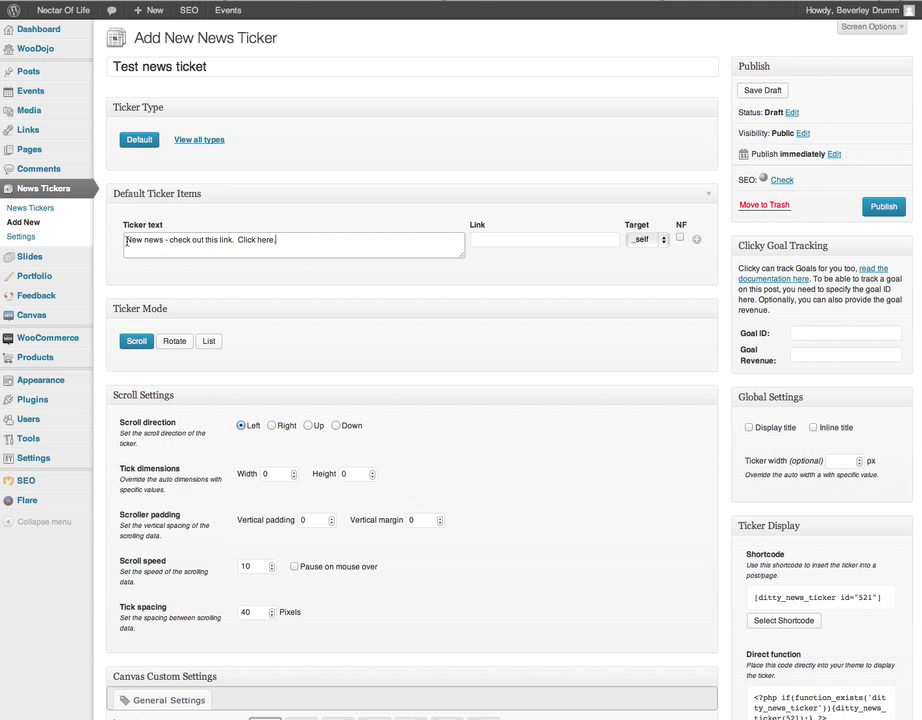
left_click_drag(127, 240, 244, 241)
left_click(294, 240)
left_click(494, 240)
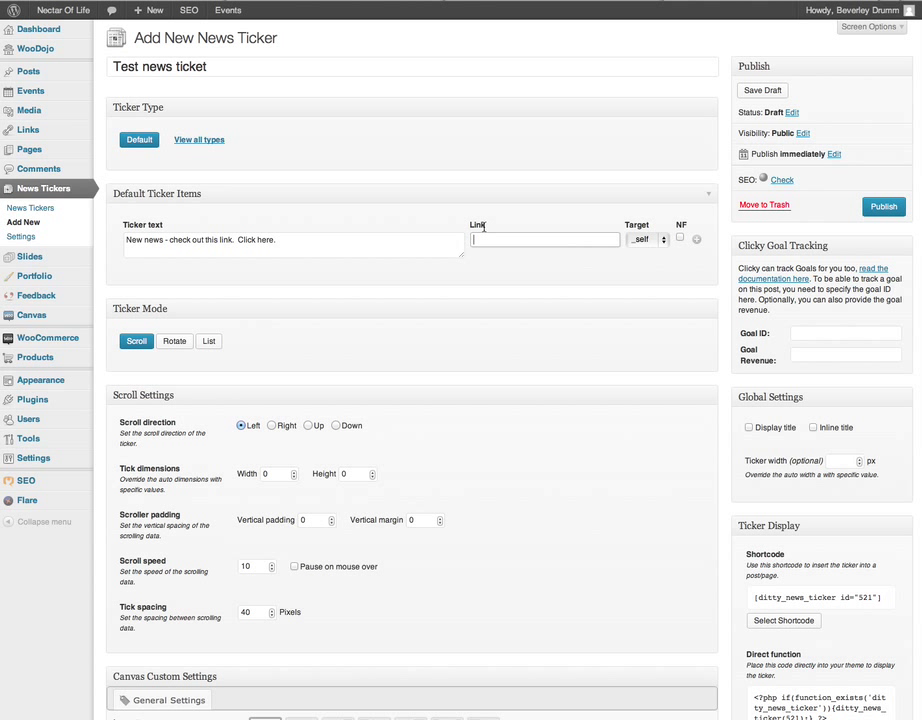
type("http://www.google.com")
left_click(648, 240)
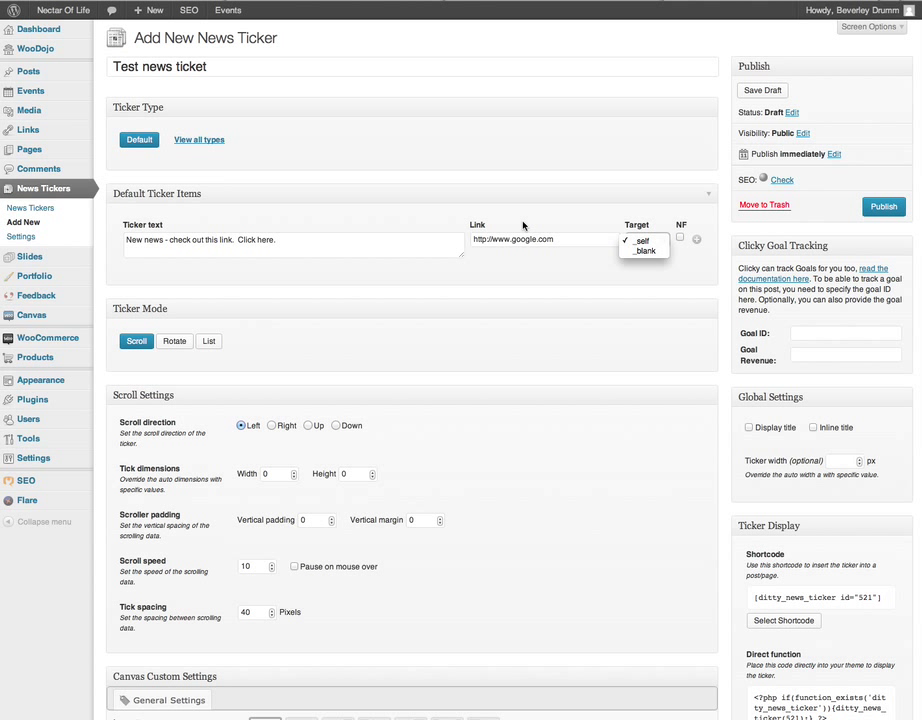
left_click(645, 242)
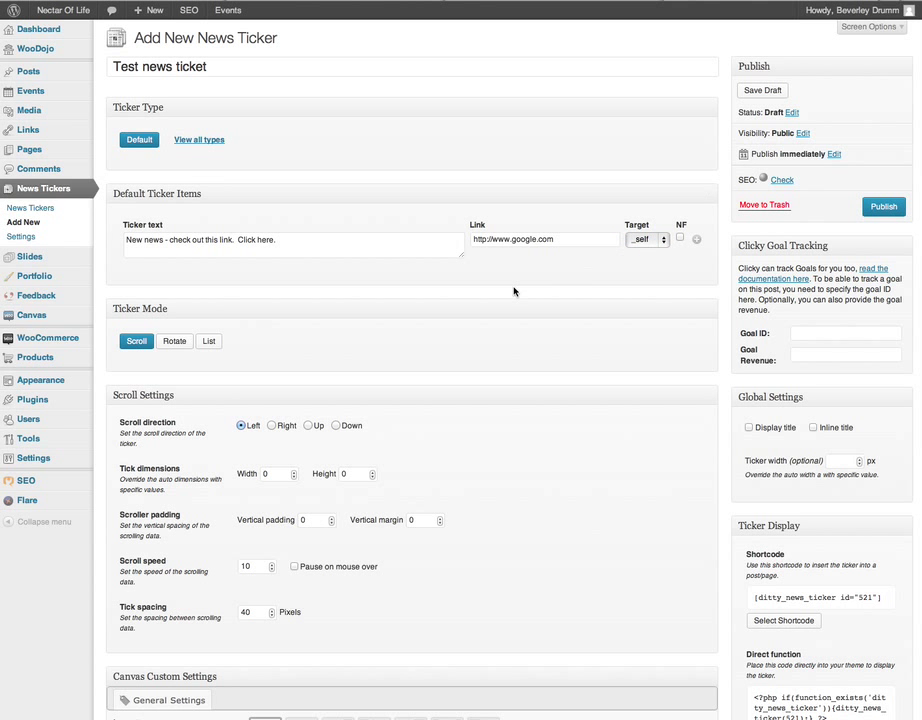
Set the ticker's scroll speed to 5 and enable pausing on mouse over.
scroll(514, 291, "down", 5)
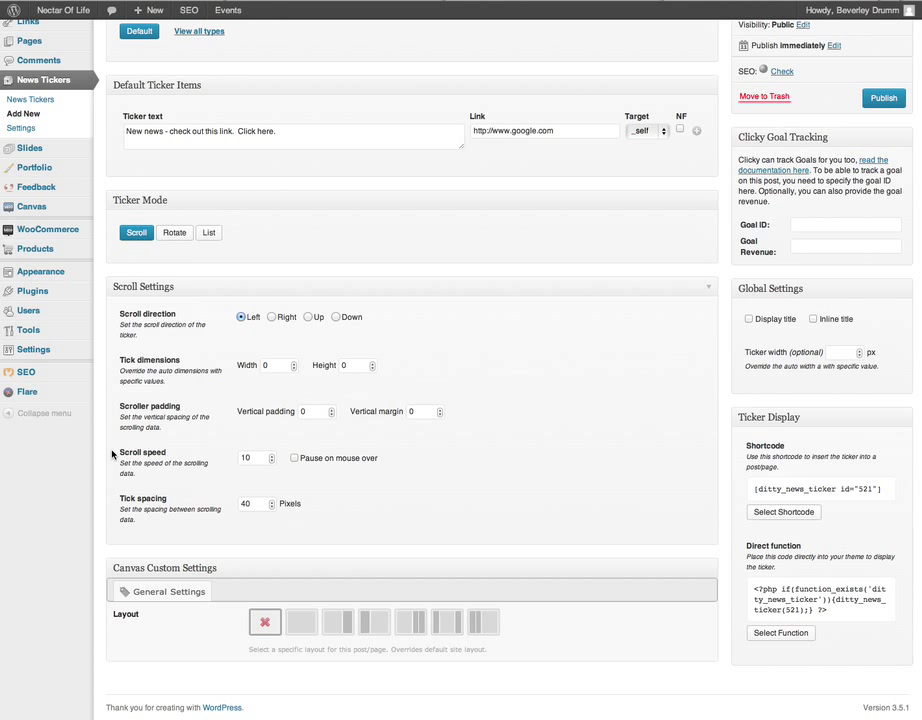
left_click(252, 458)
key("BackSpace")
key("BackSpace")
type("5")
left_click(295, 459)
scroll(533, 455, "down", 1)
scroll(533, 455, "up", 2)
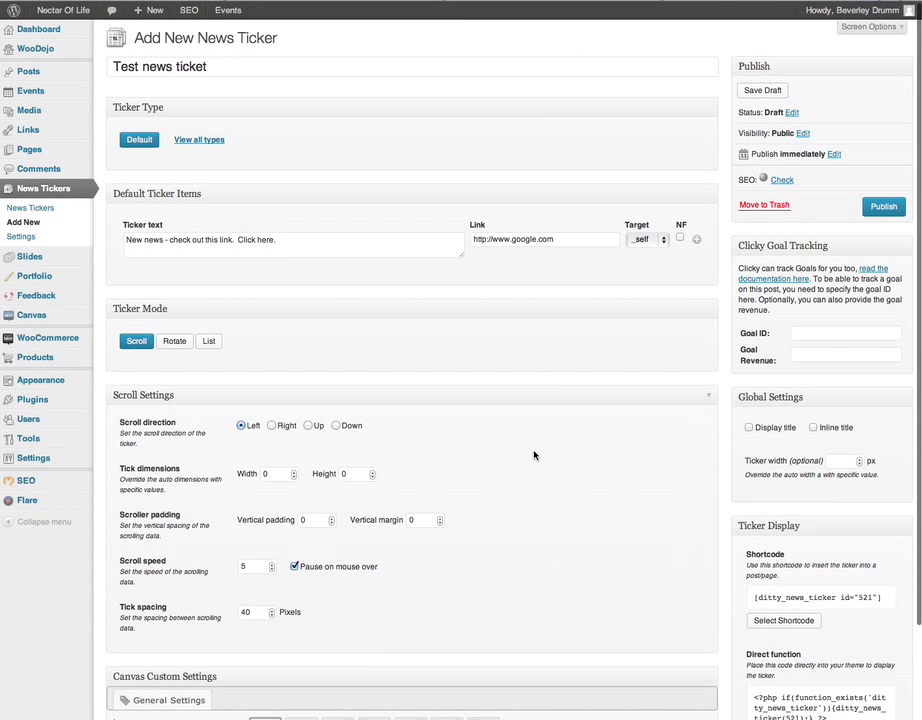